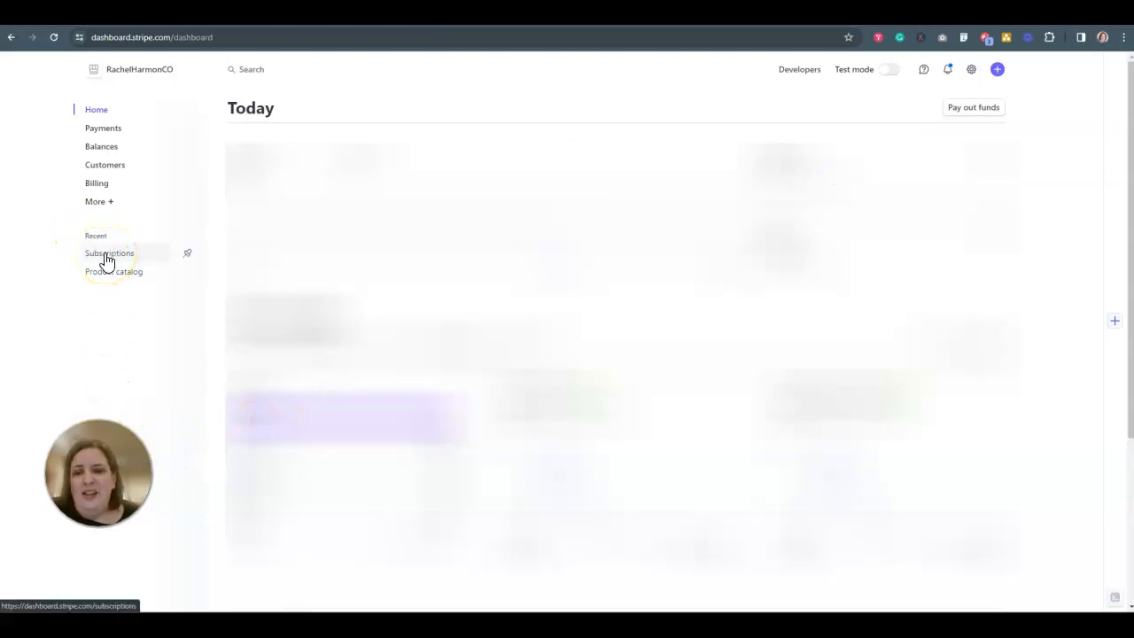
Open the customer portal setup from the Subscriptions page and activate the no-code customer portal link.
click(107, 257)
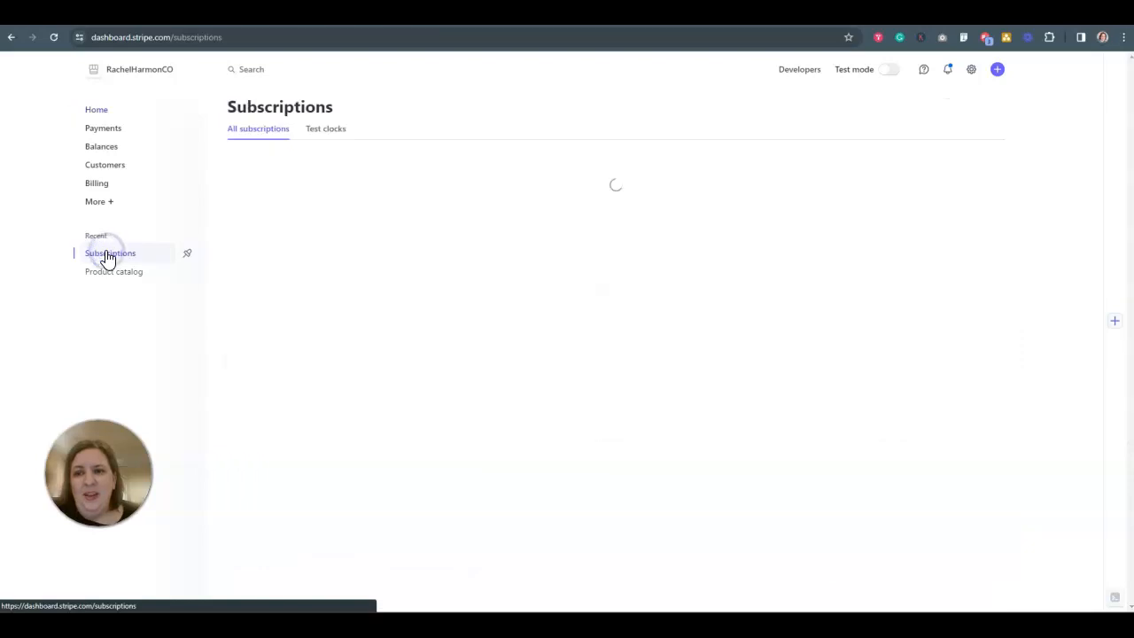
scroll(451, 342, down, 5)
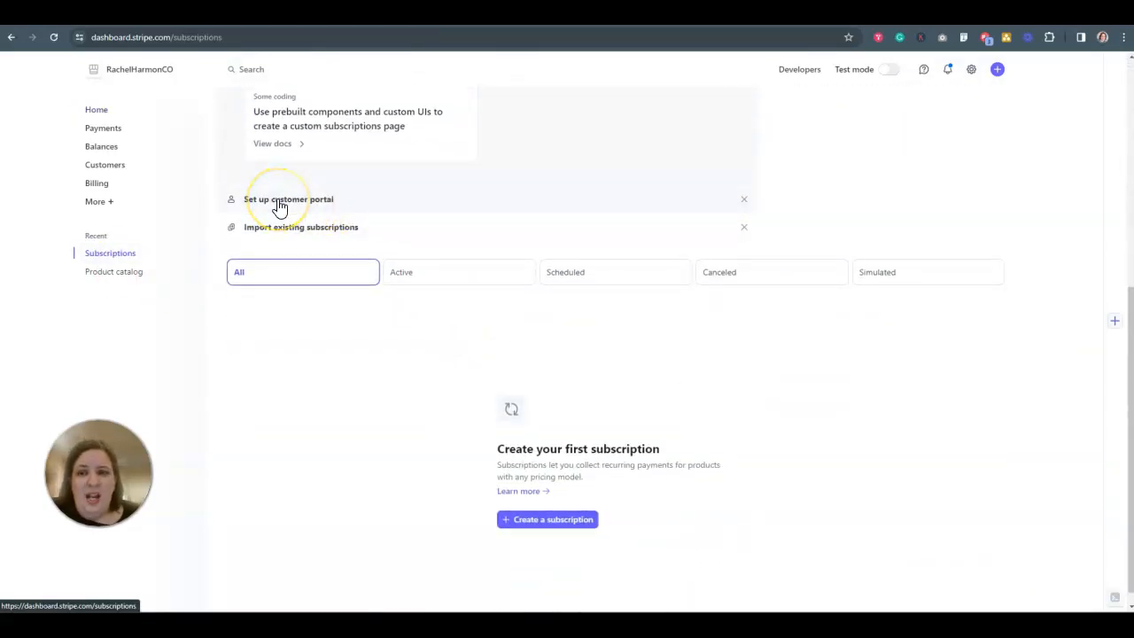
click(279, 203)
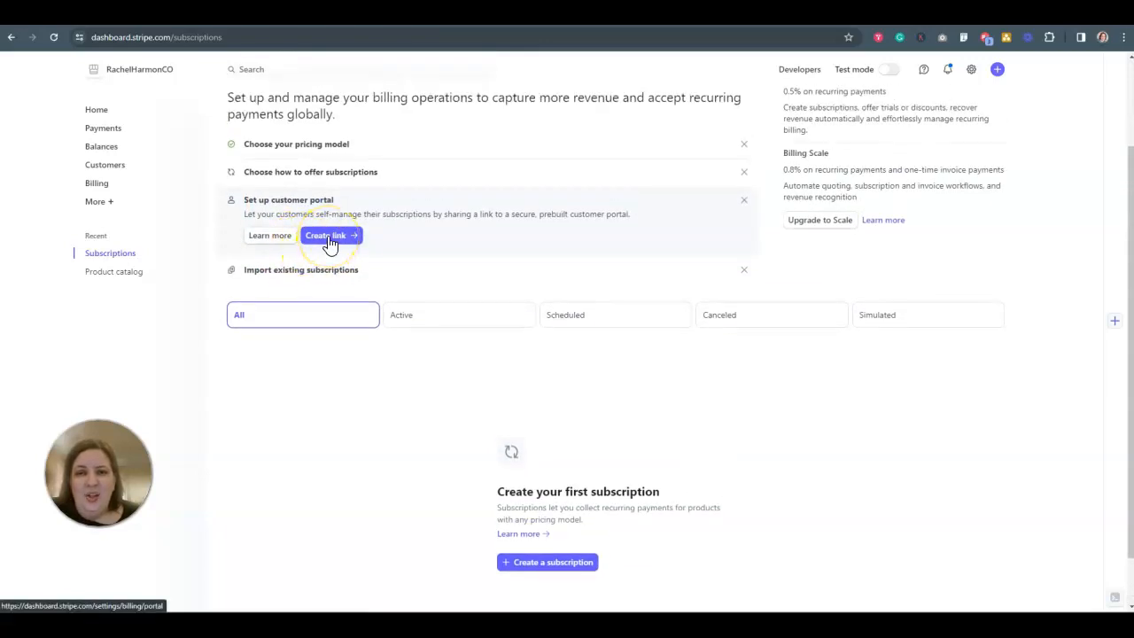
click(327, 236)
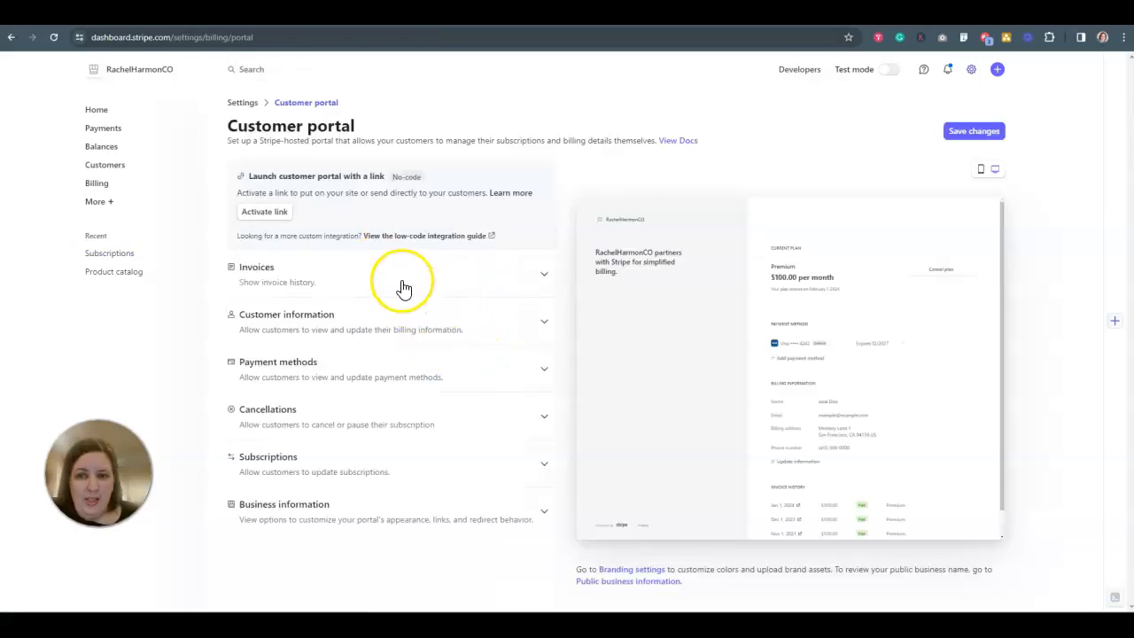
click(264, 213)
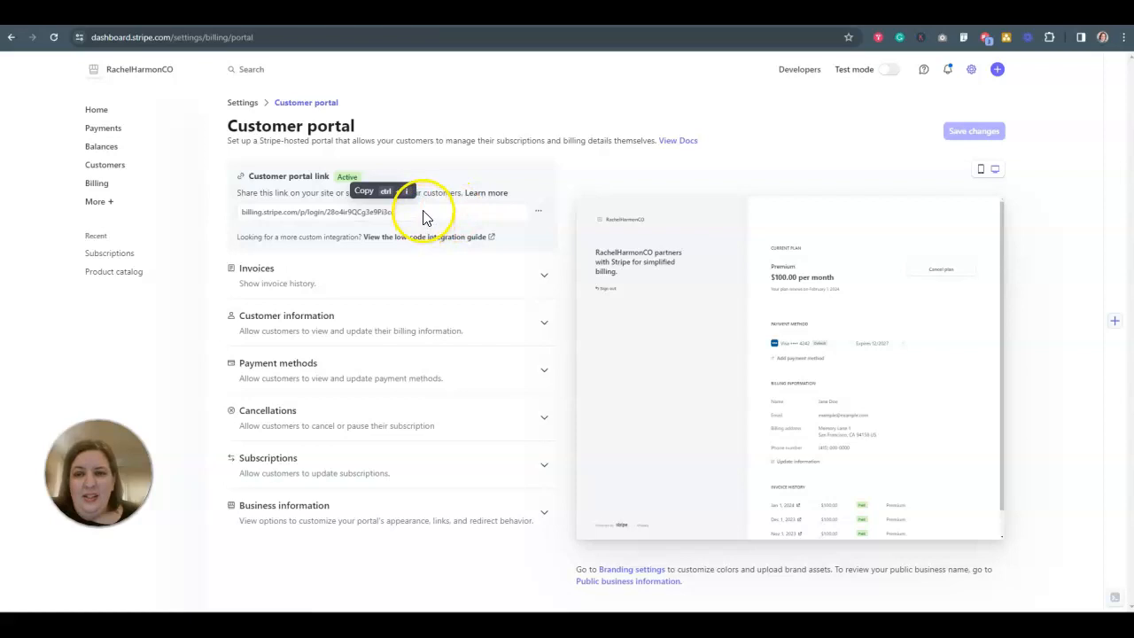
Copy the customer portal link and open it in a new browser tab to view the customer login page.
click(424, 212)
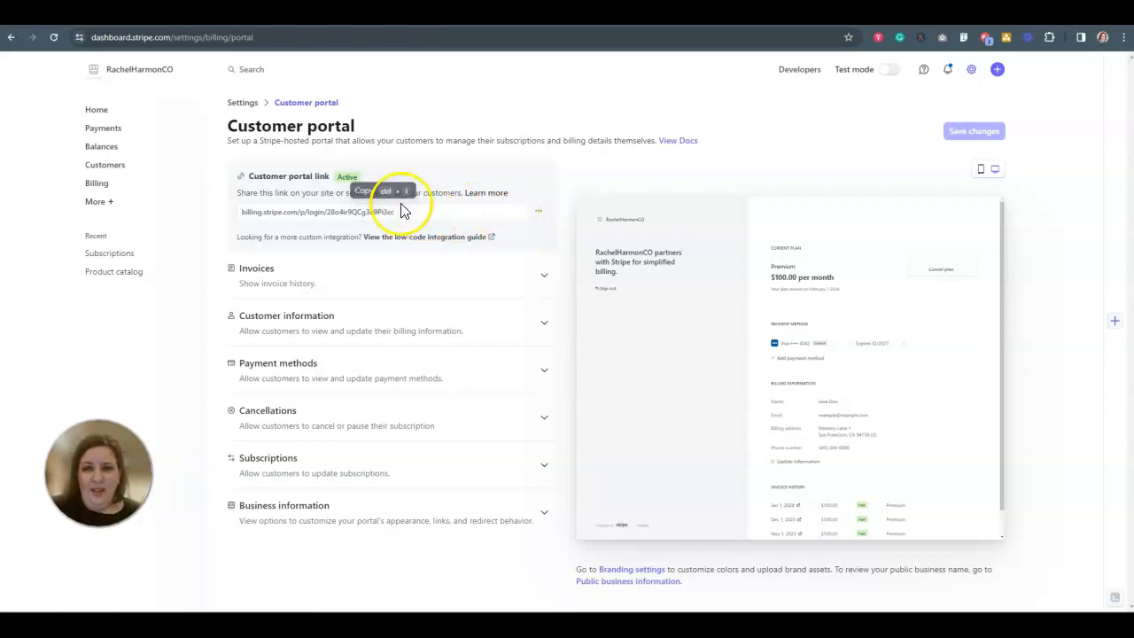
click(393, 215)
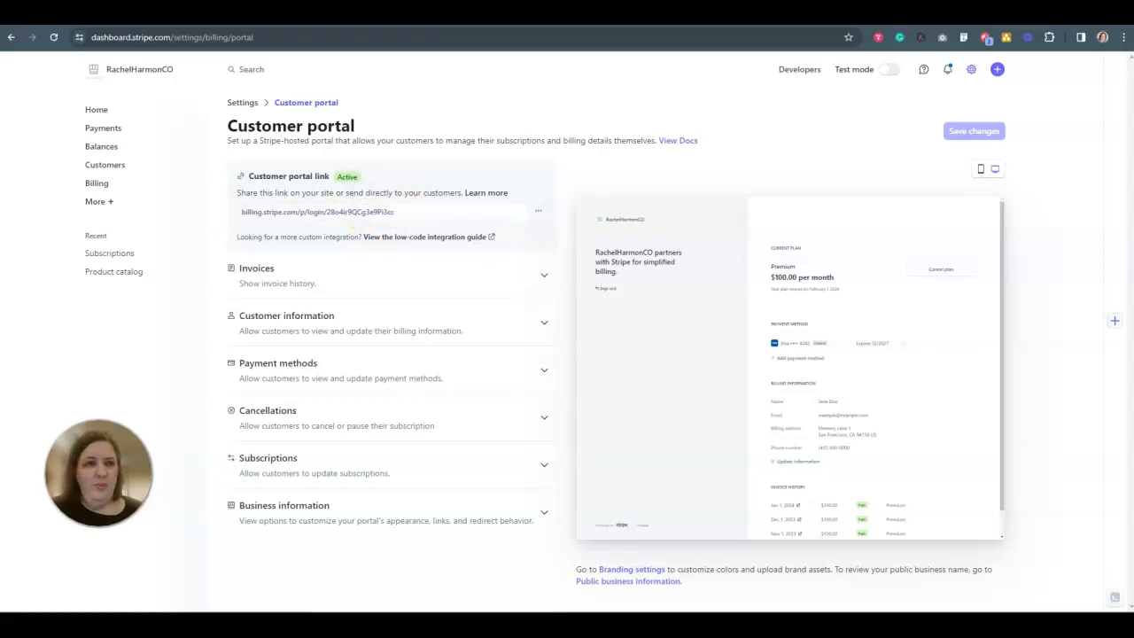
key(ctrl+t)
key(ctrl+v)
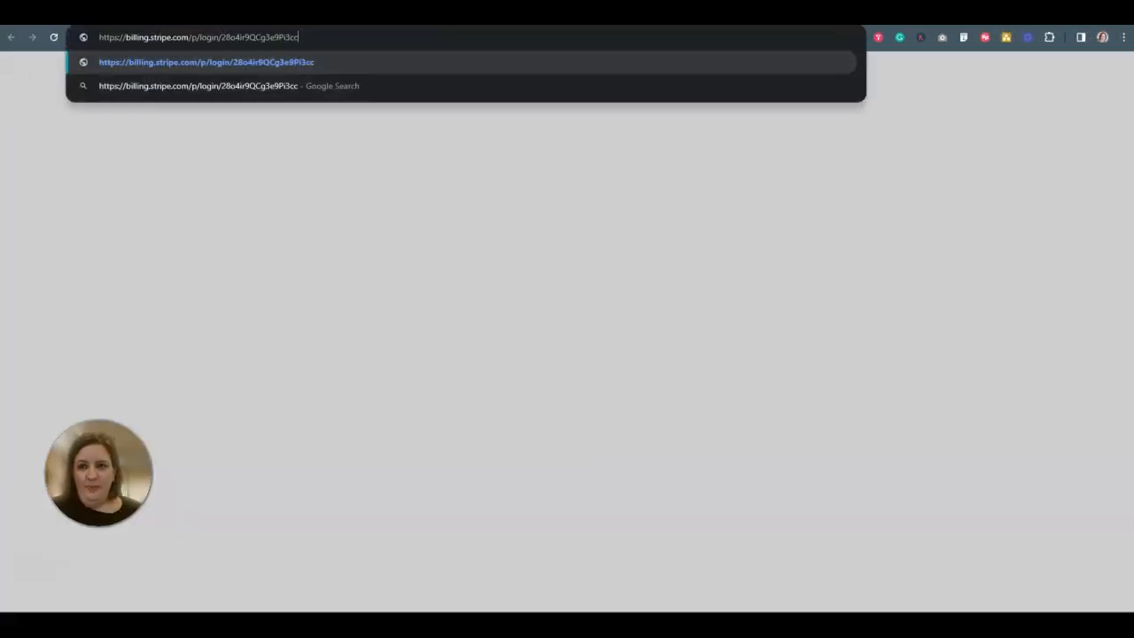
key(Return)
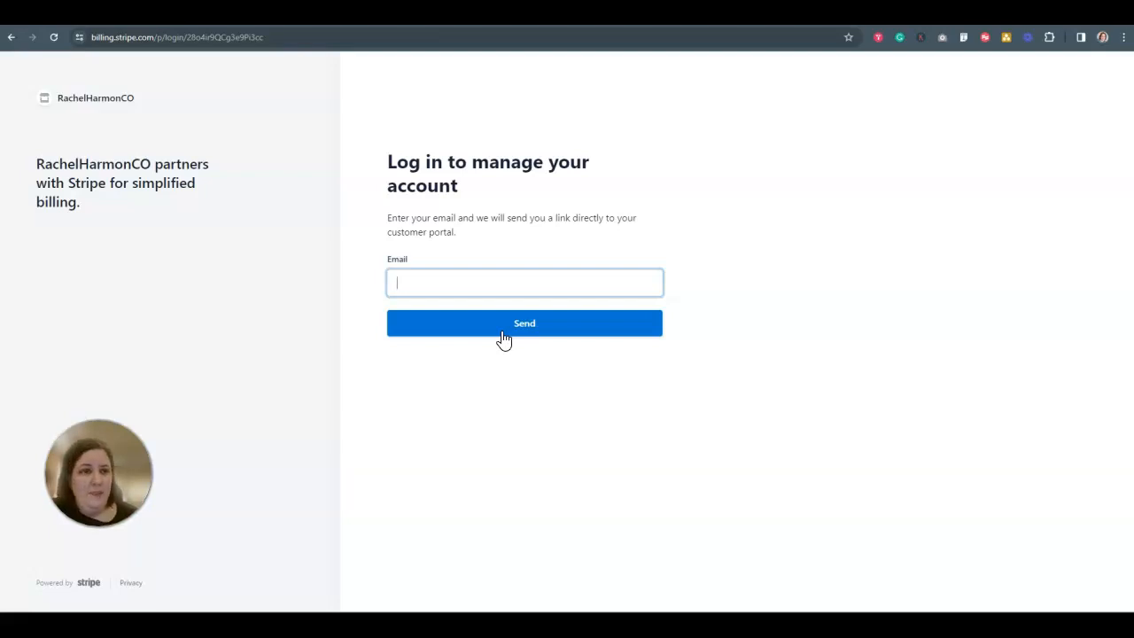
click(31, 545)
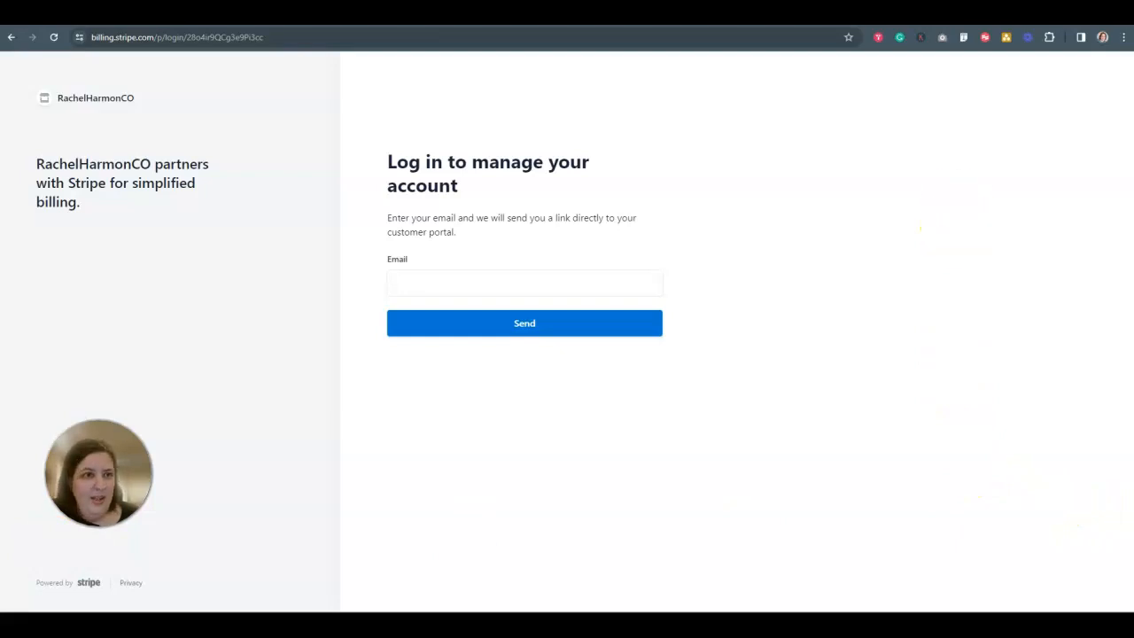
Return to the customer portal settings and review the Invoices and Customer information options.
click(983, 13)
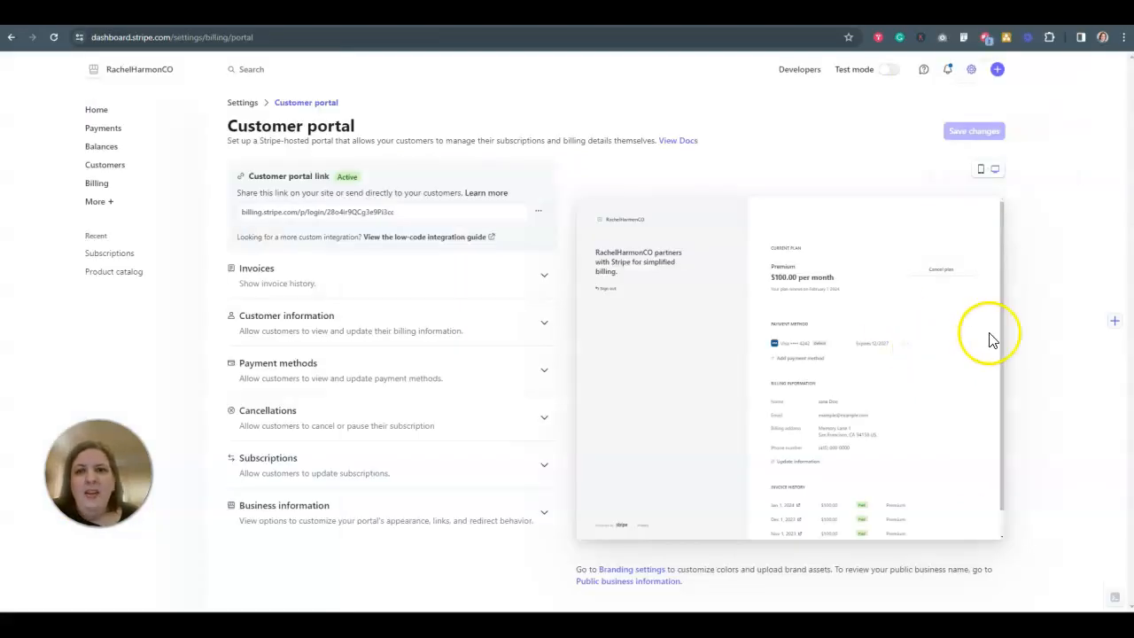
click(542, 274)
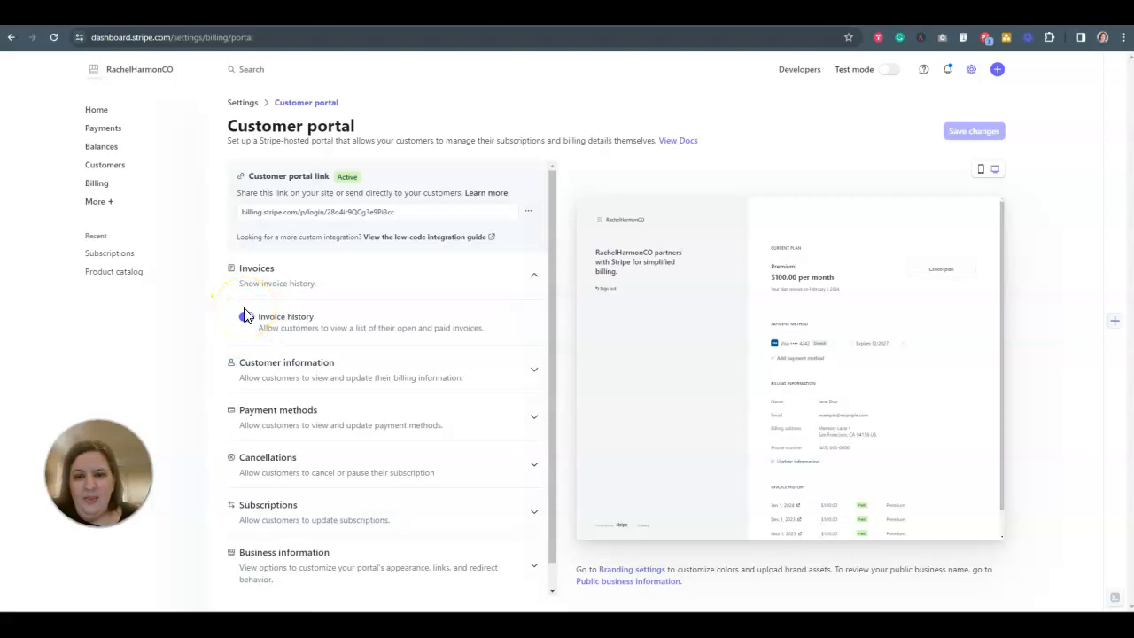
scroll(301, 319, down, 1)
click(535, 343)
scroll(486, 367, down, 3)
scroll(488, 366, up, 1)
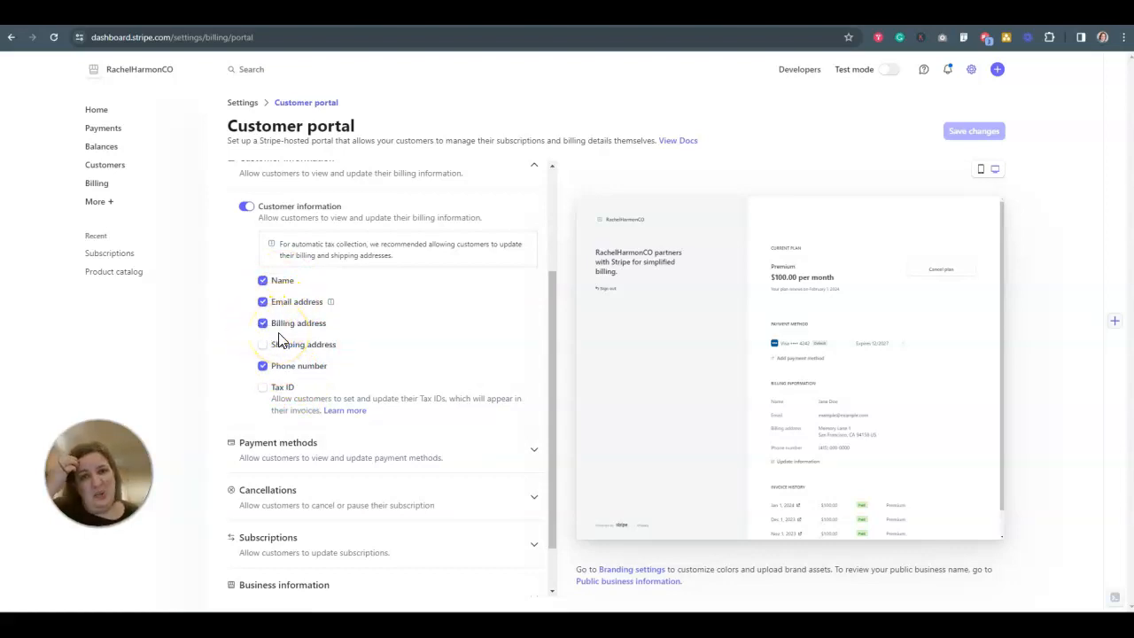
scroll(395, 362, down, 1)
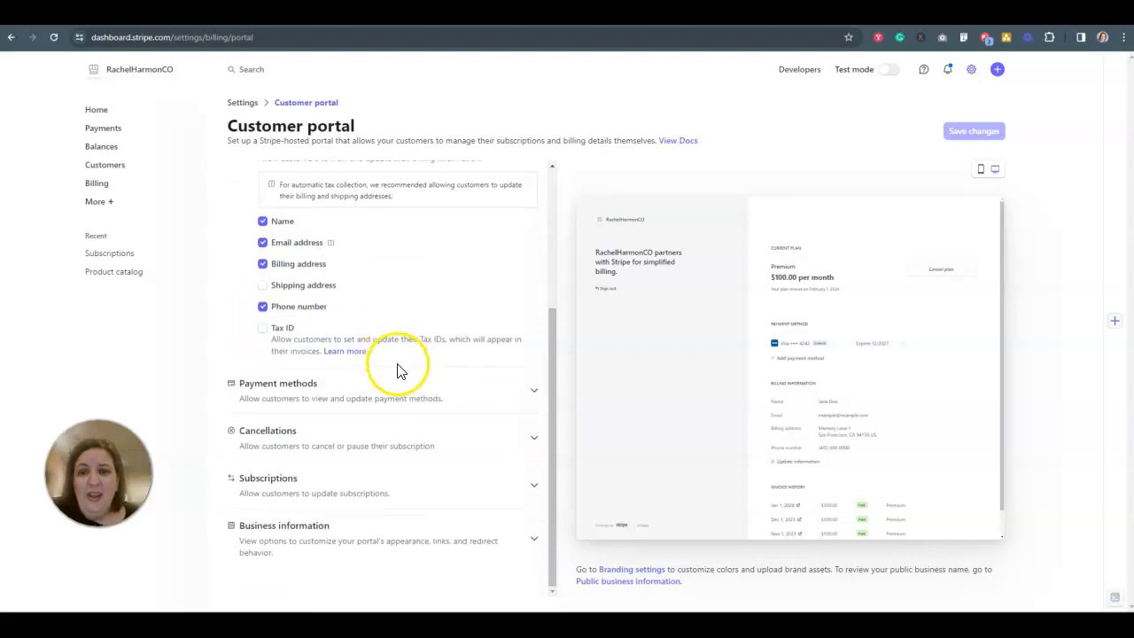
Expand the Payment methods settings and switch customer payment method access off and back on.
click(533, 391)
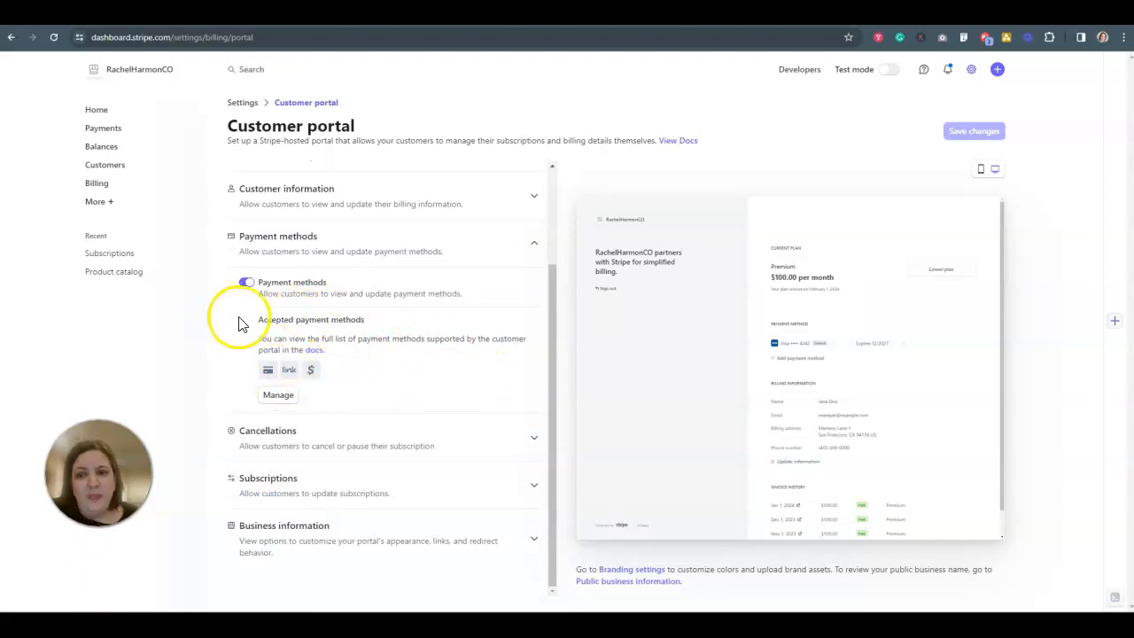
click(241, 281)
click(244, 282)
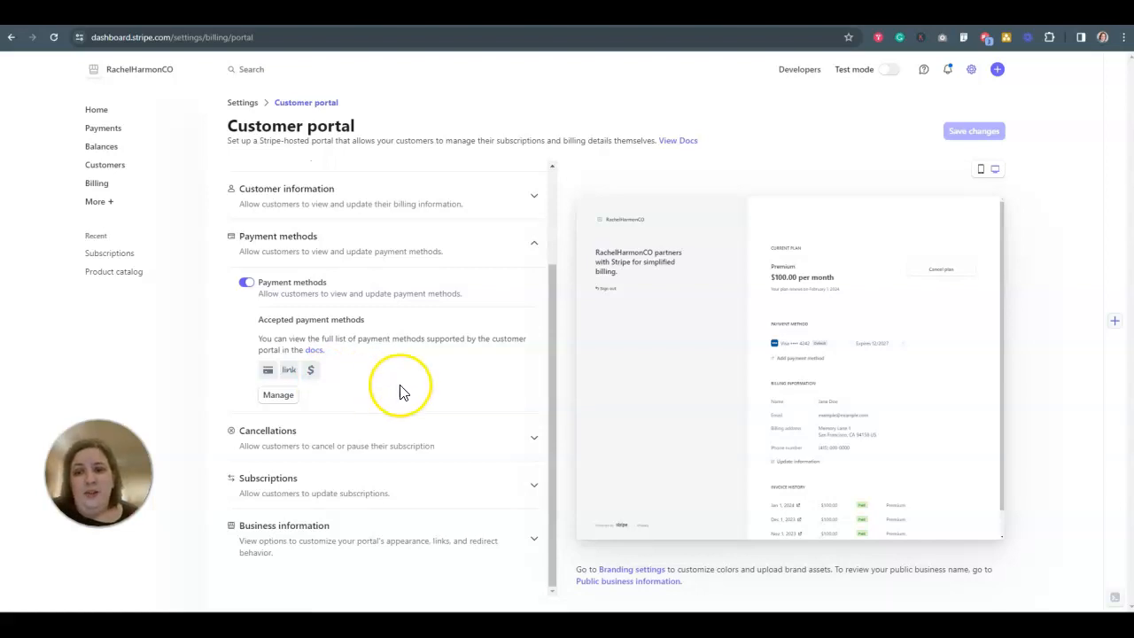
Review the Cancellations settings with cancellation at end of billing period selected, including the retention coupon and pause options, and collapse the section.
click(531, 441)
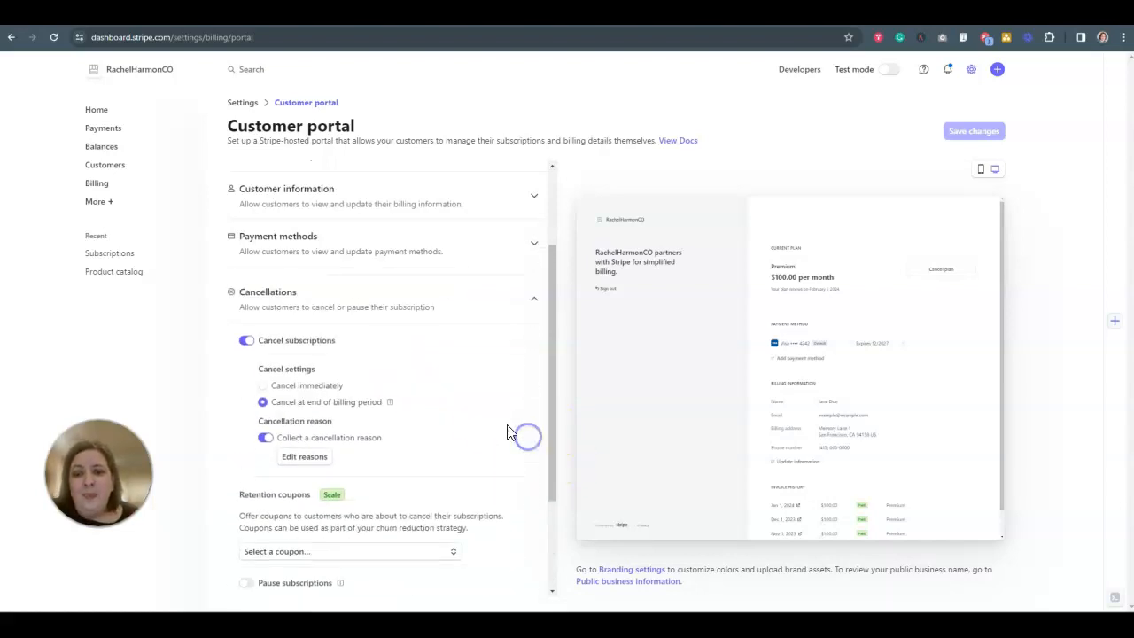
scroll(494, 429, down, 1)
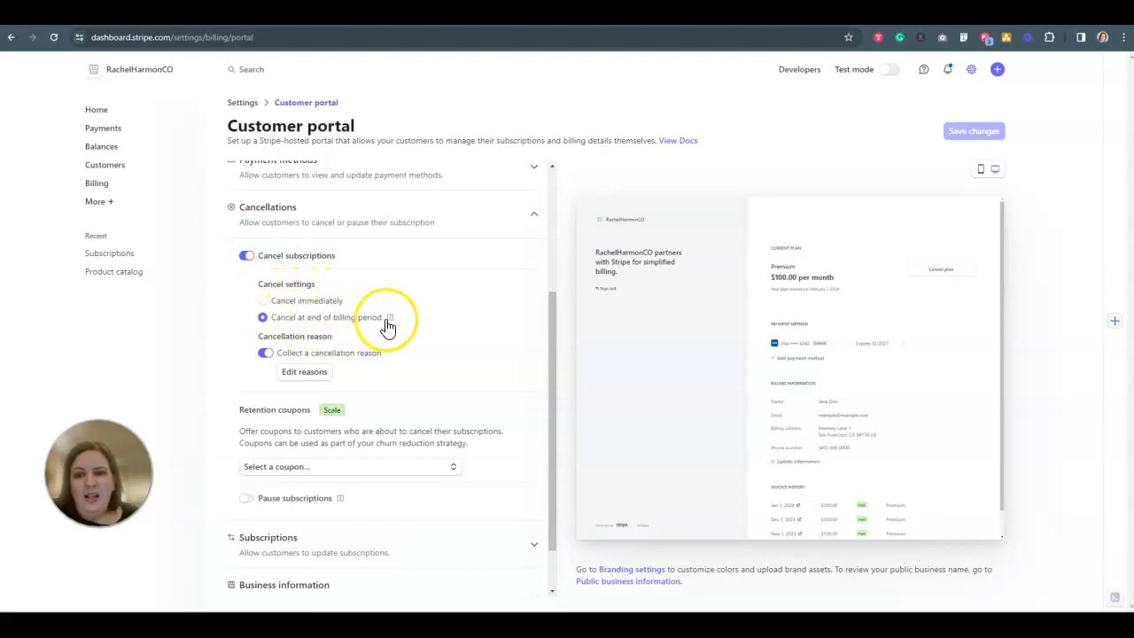
click(307, 312)
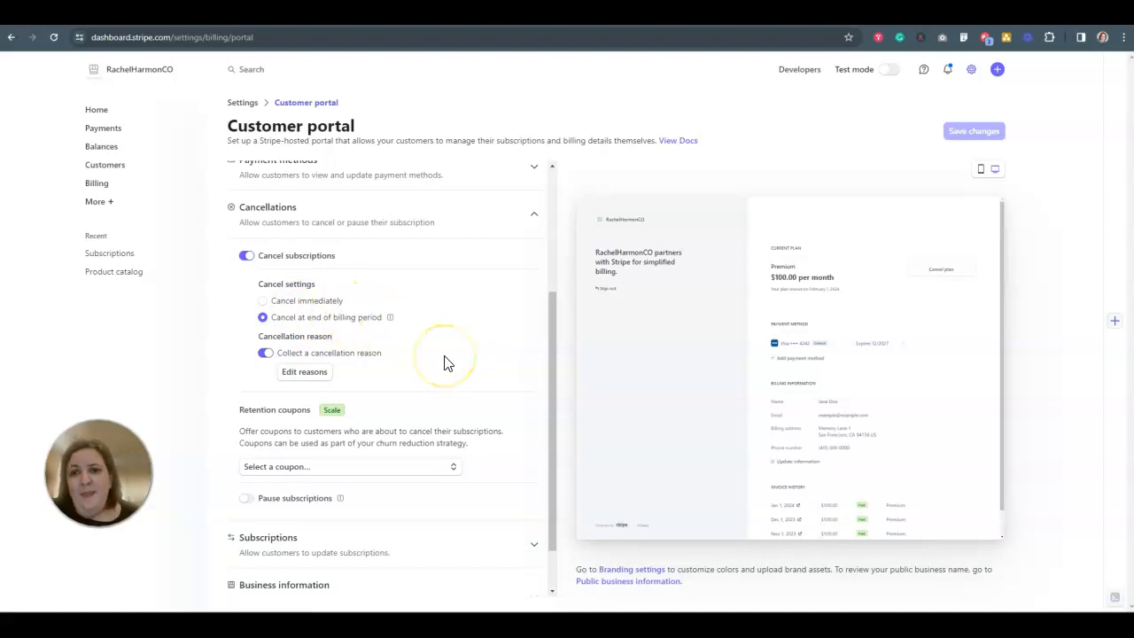
scroll(432, 363, down, 1)
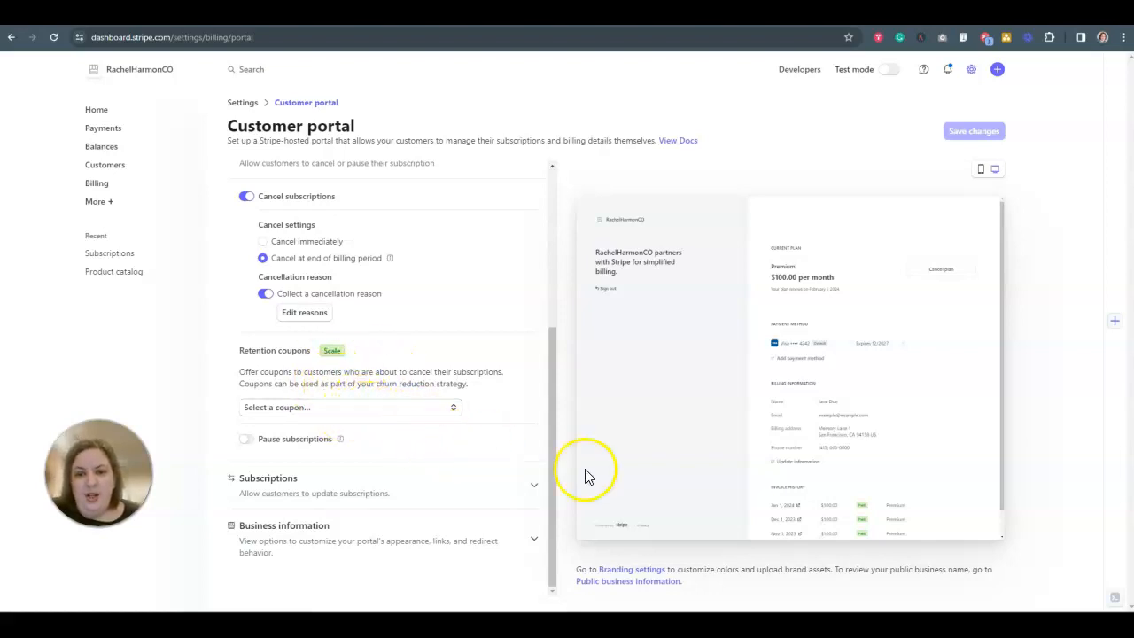
scroll(501, 292, up, 3)
click(537, 398)
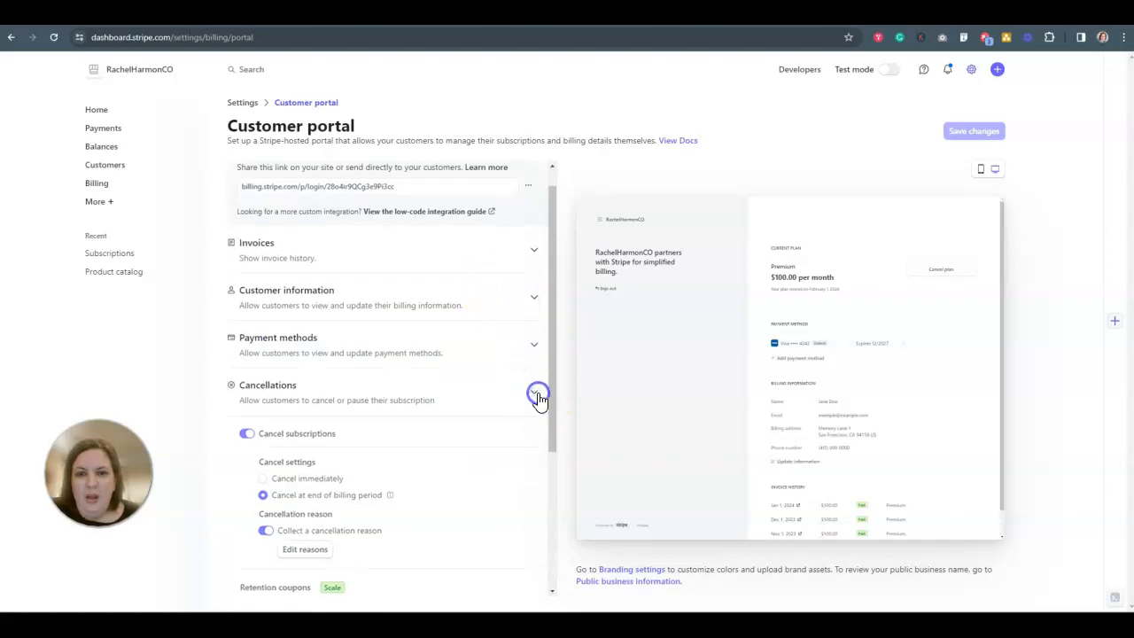
Try letting customers switch plans in the Subscriptions settings, review the proration and promotion code options, and turn plan switching off again.
click(547, 464)
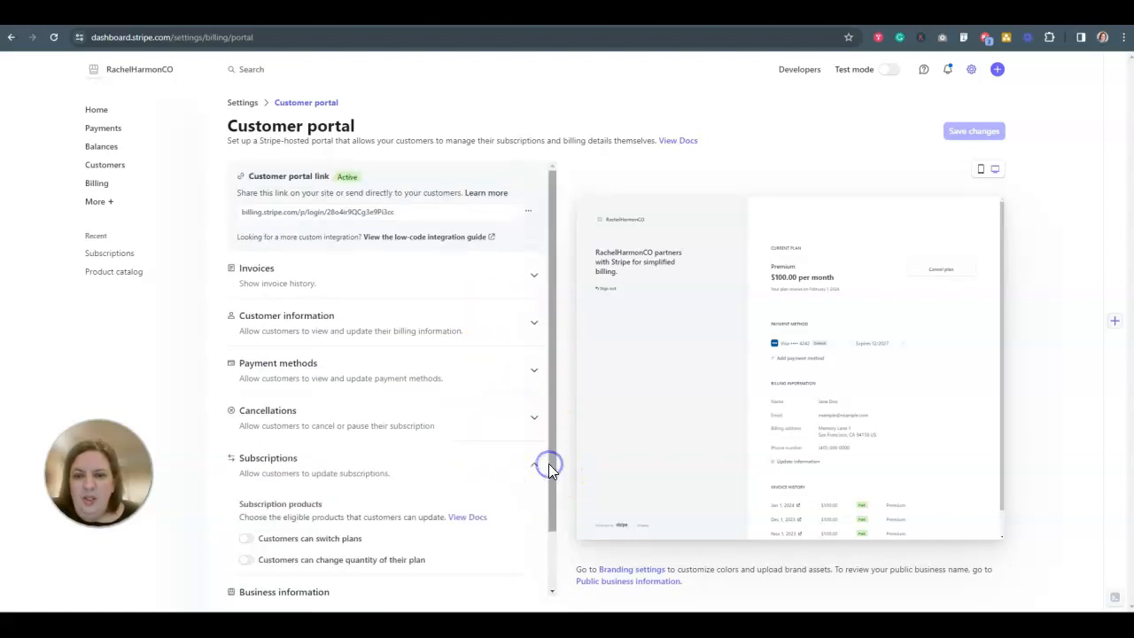
scroll(487, 473, down, 1)
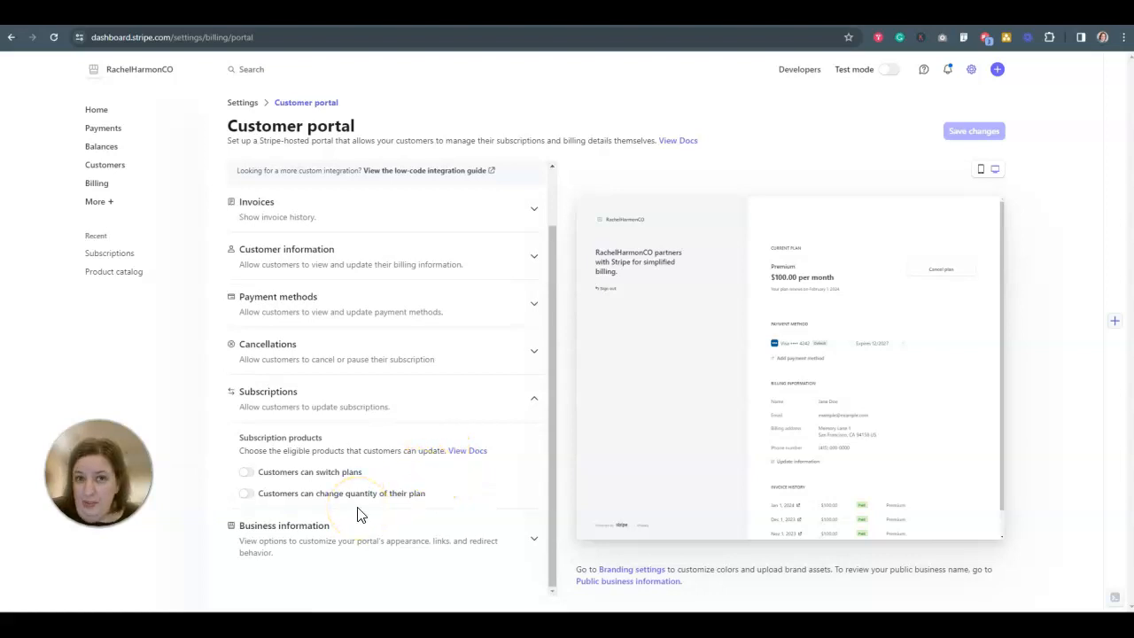
click(249, 474)
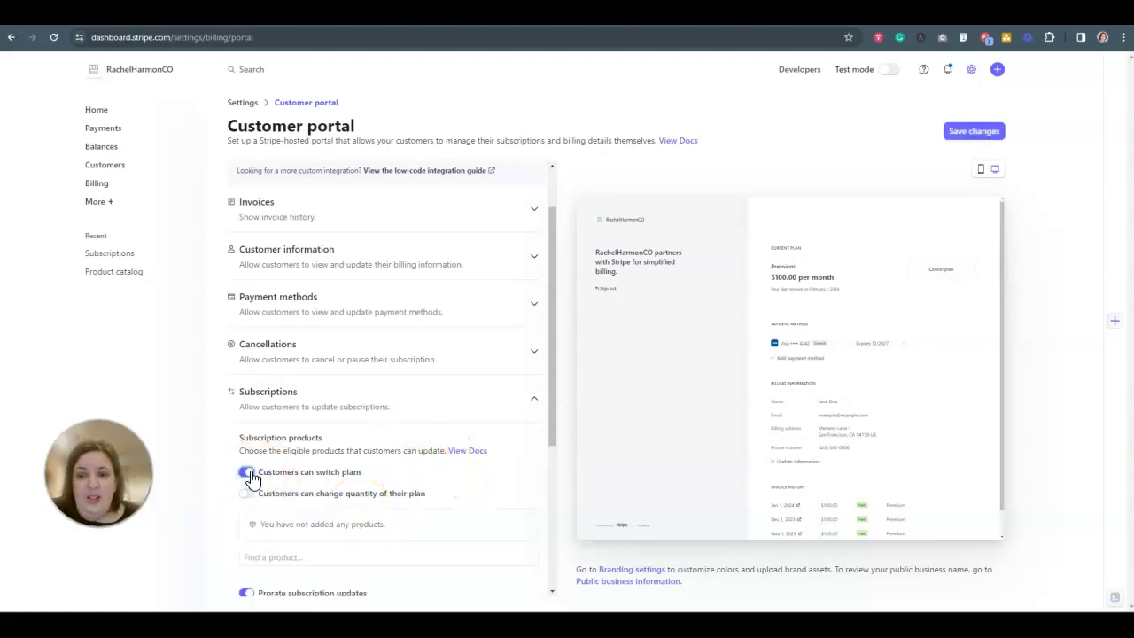
scroll(252, 475, down, 4)
scroll(255, 398, up, 2)
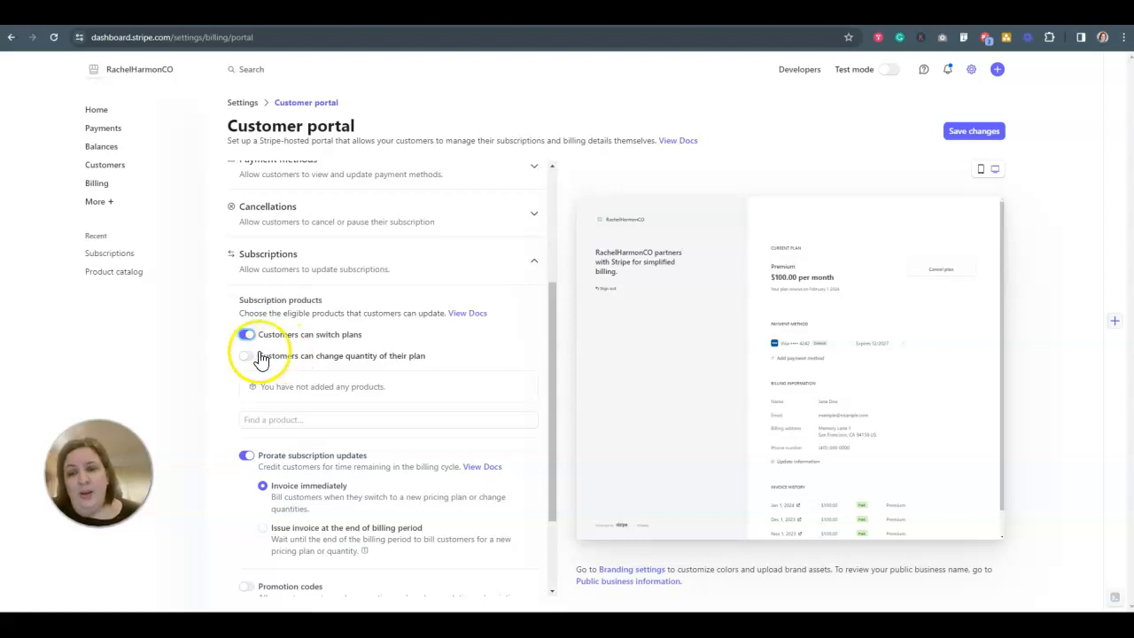
scroll(288, 386, down, 2)
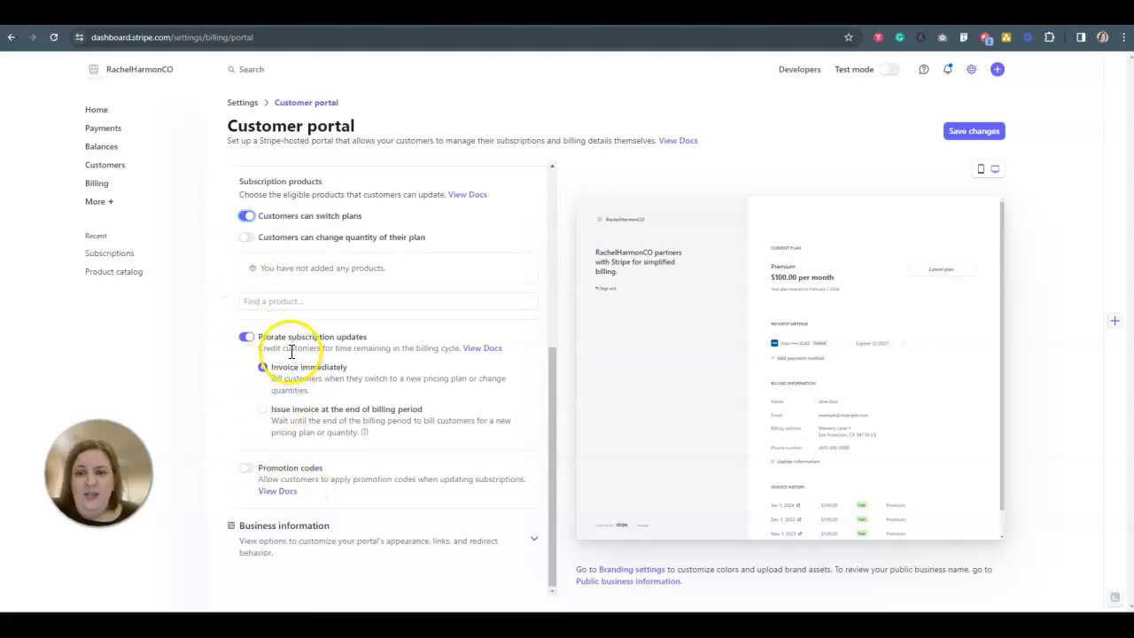
click(247, 218)
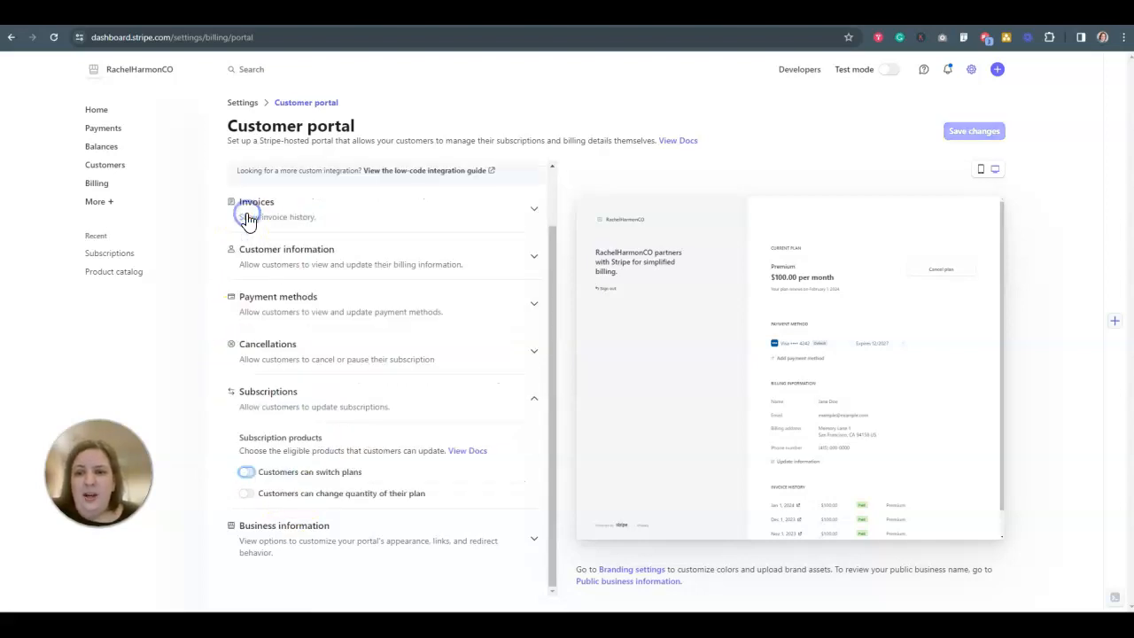
Review the Business information settings for the portal header, redirect link, custom domain and legal policies.
click(518, 542)
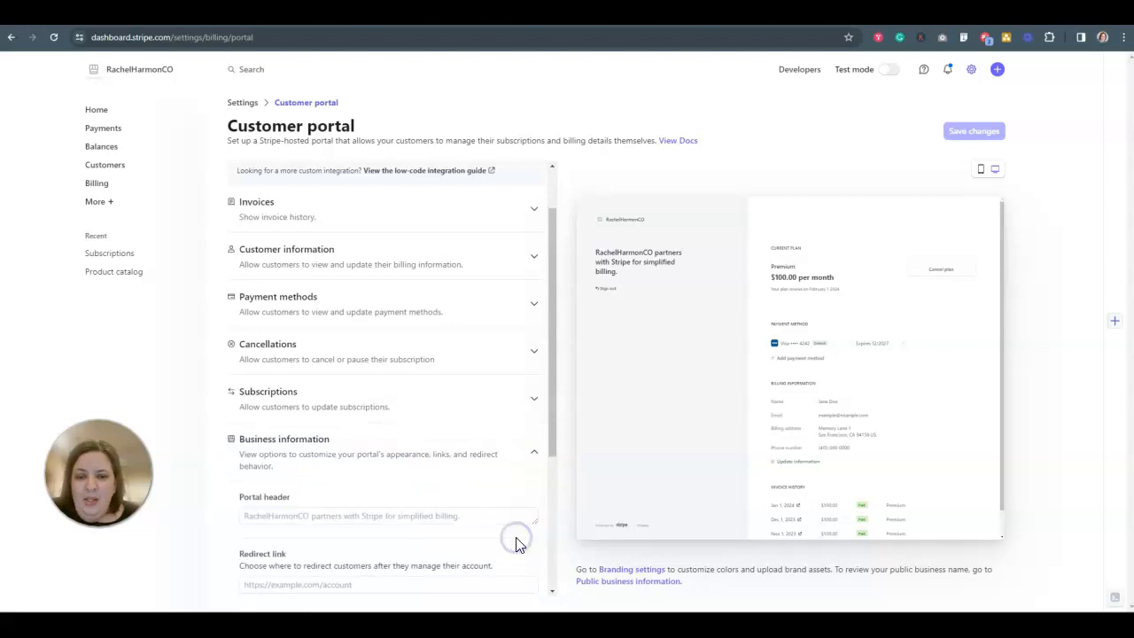
scroll(474, 498, down, 3)
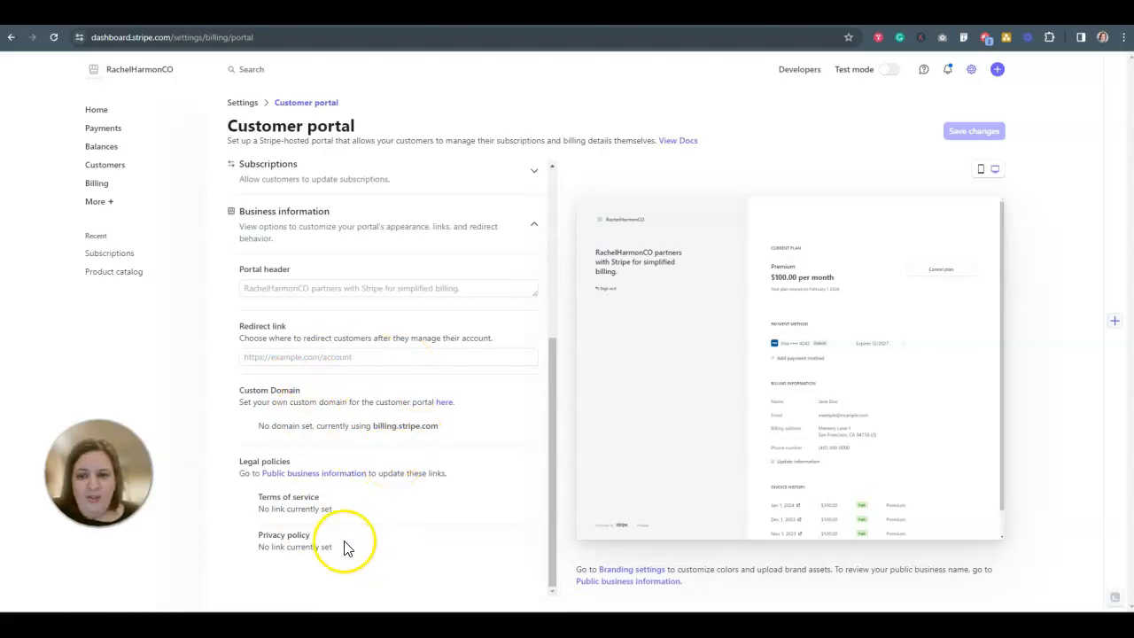
scroll(428, 522, up, 3)
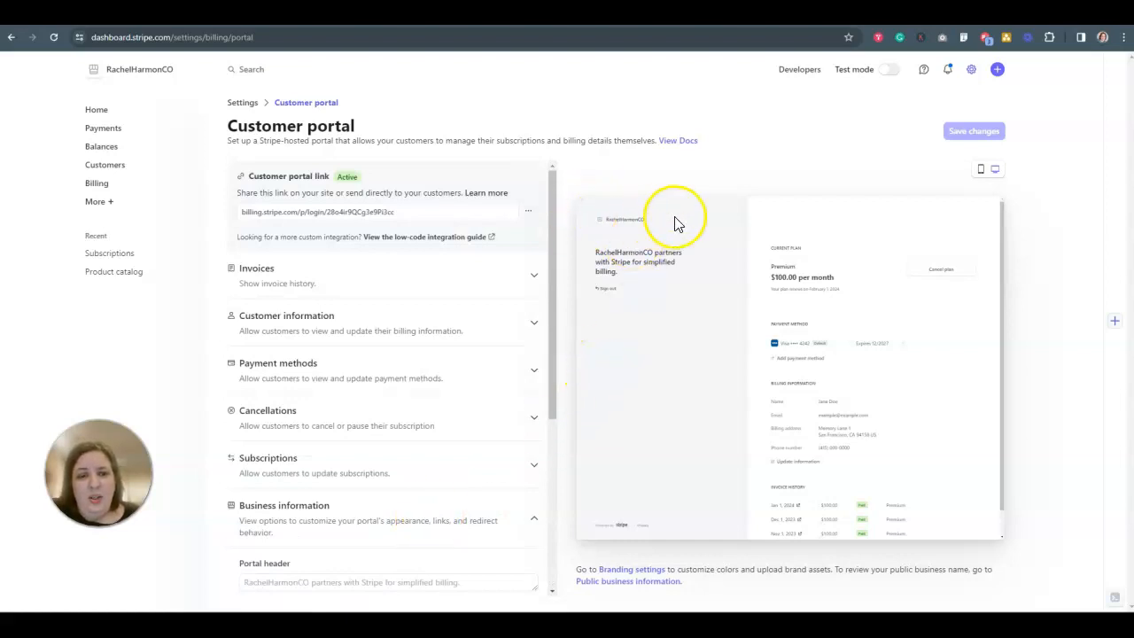
Open the Branding settings and examine the icon, logo, color and domain options with the checkout preview.
click(617, 572)
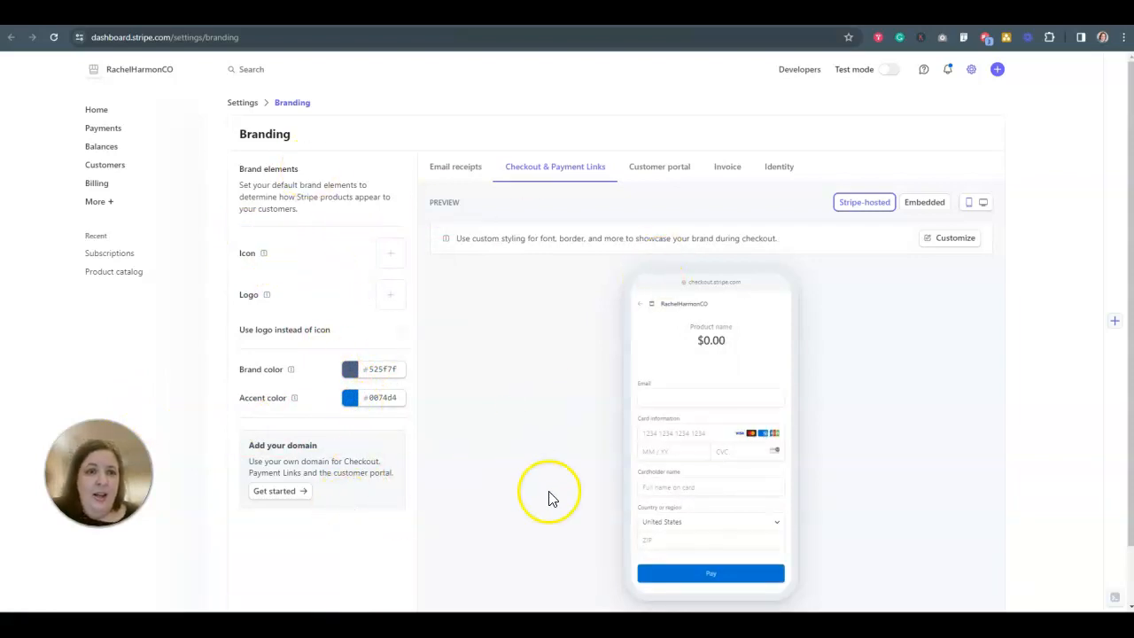
scroll(620, 500, down, 2)
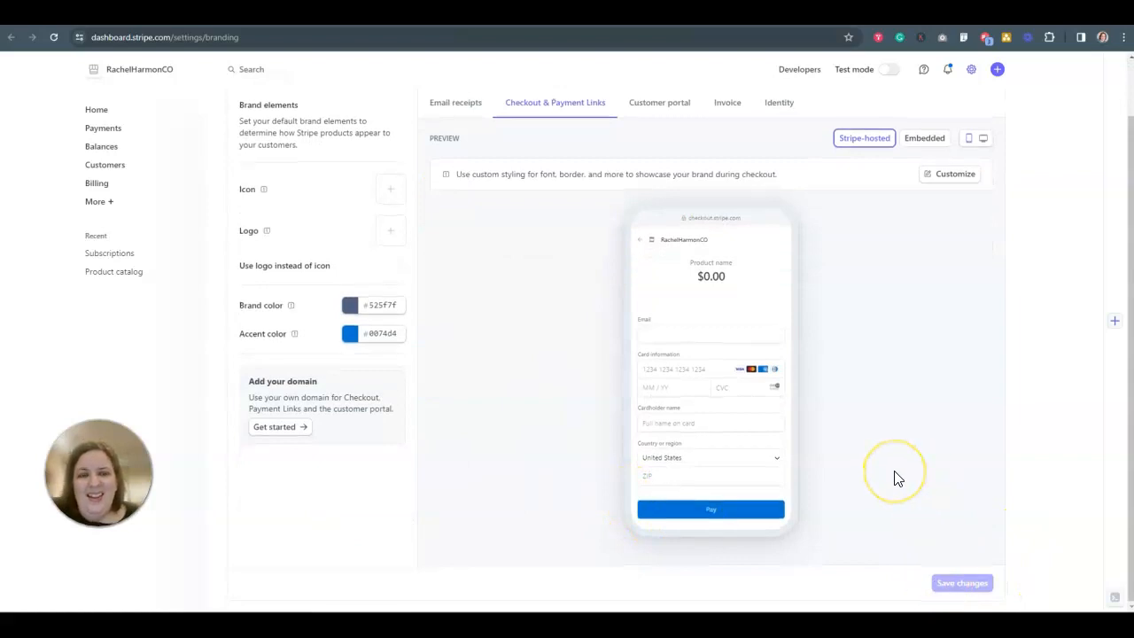
scroll(895, 478, up, 2)
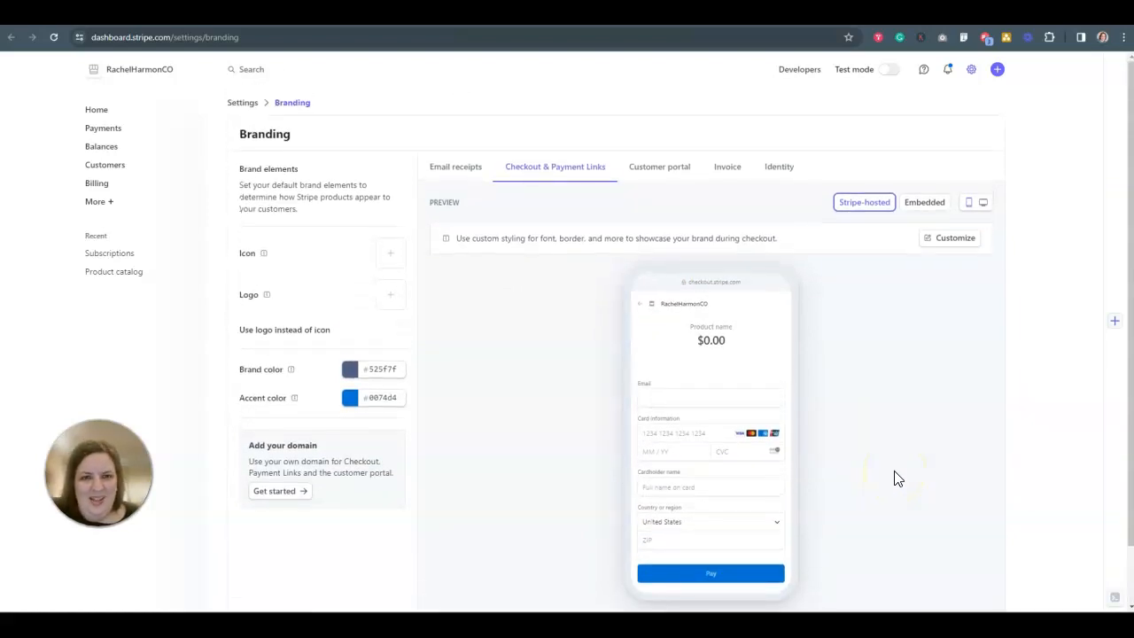